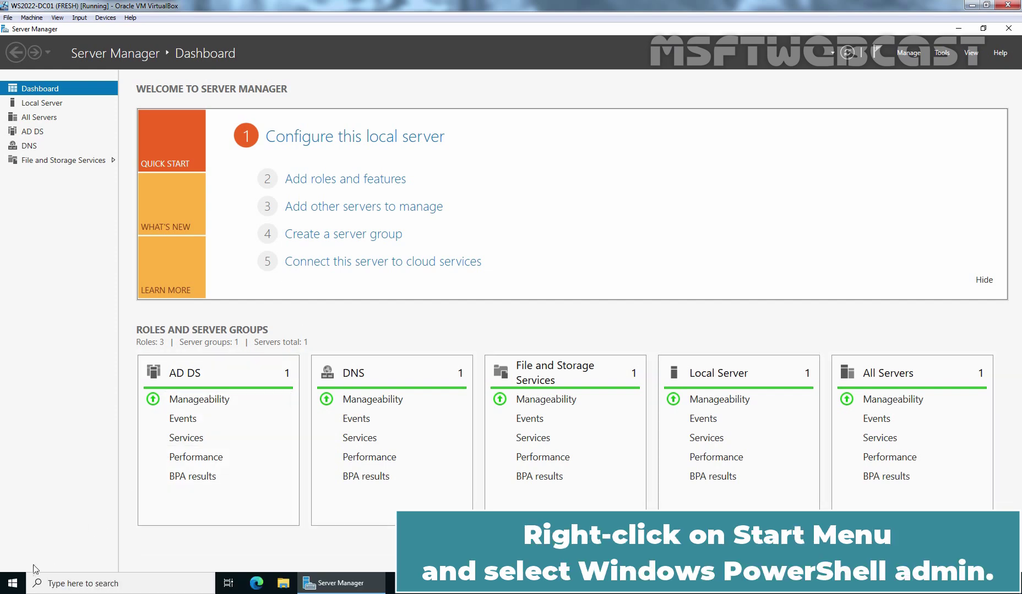
Step: In an elevated PowerShell window, run Install-WindowsFeature windows-server-backup to install Windows Server Backup
right_click(6, 588)
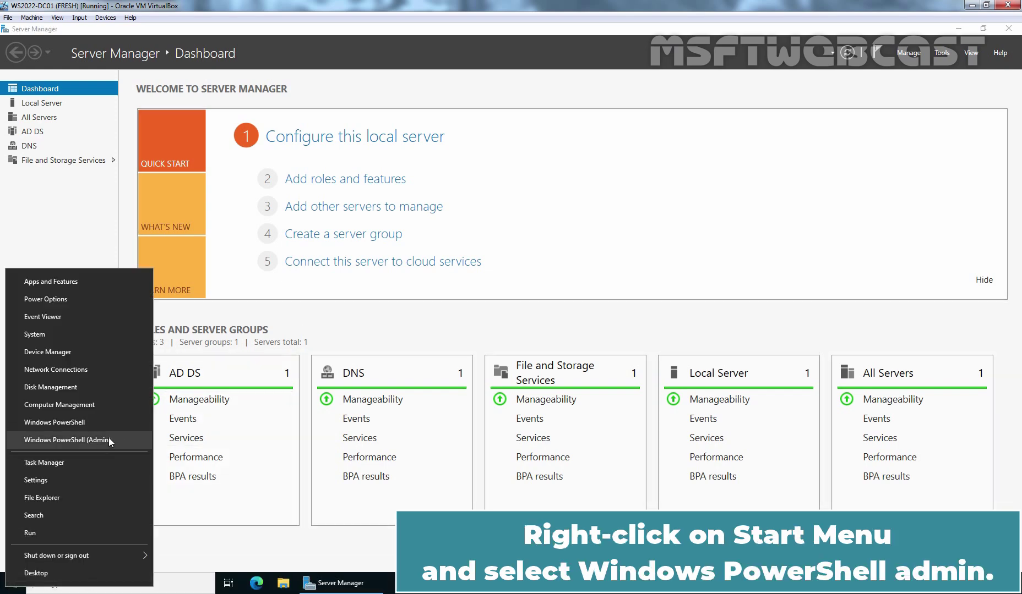
click(107, 439)
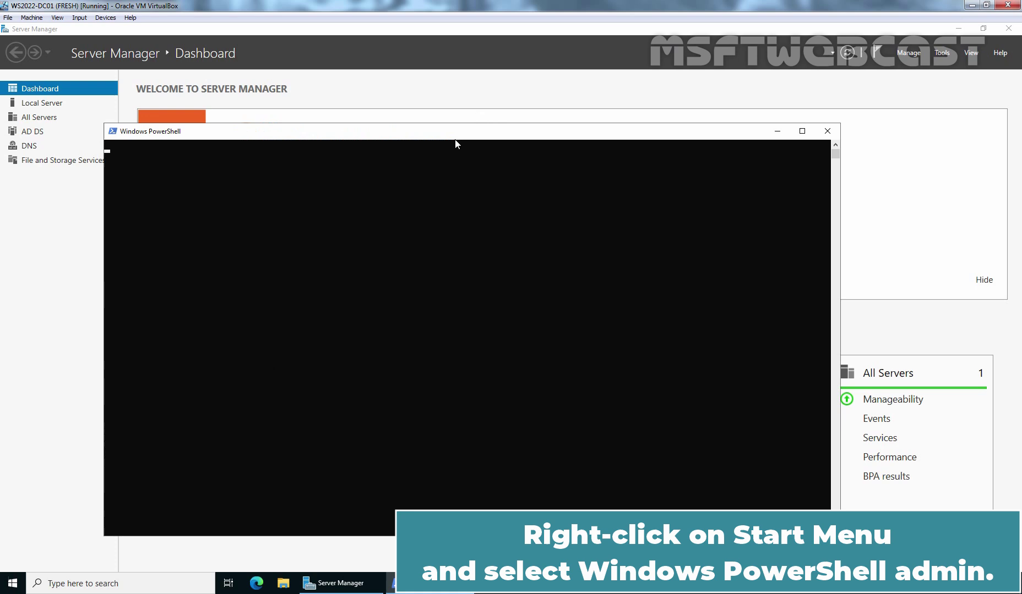
drag(455, 138, 461, 67)
text(i)
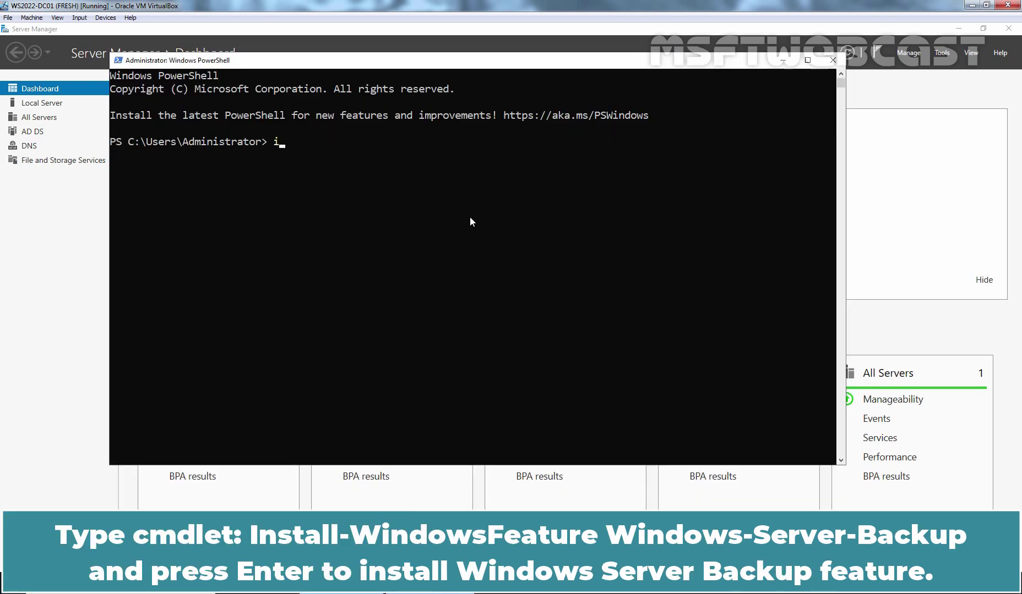
text(nstall-wind)
key(Tab)
text(windows)
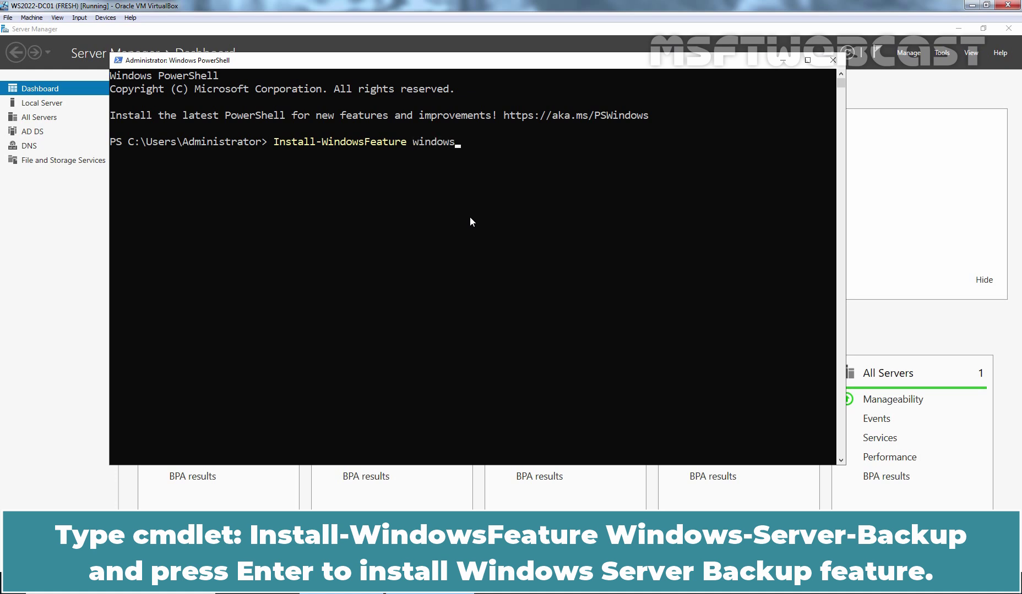
text(-server-backup)
key(Return)
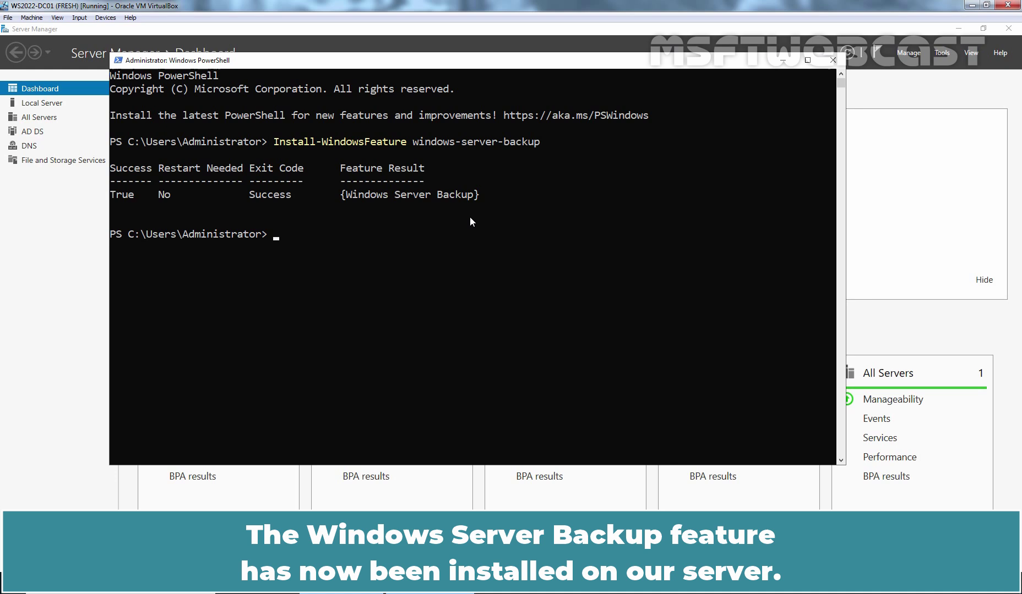
Step: Check in Disk Management (diskmgmt.msc) that Disk 1 is unallocated at 499.98 GB, then return to Server Manager
text(dis)
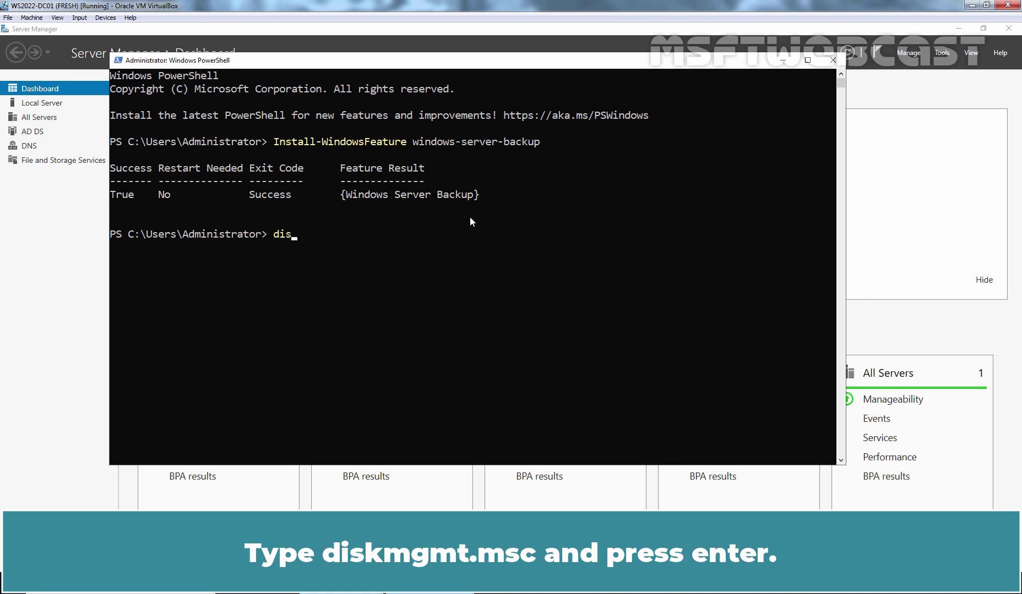
text(kmgmt.msc)
key(Return)
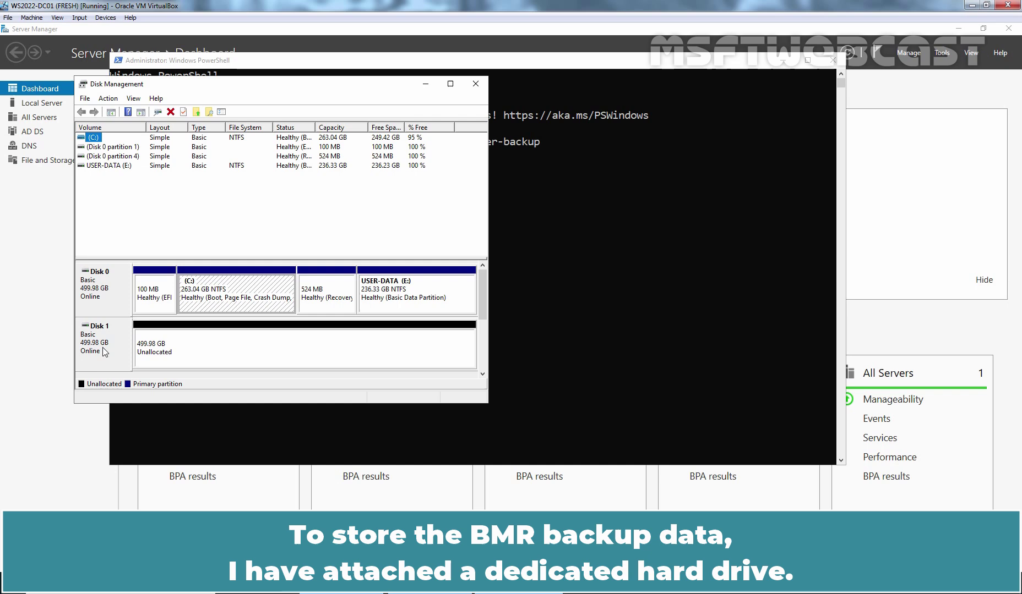
click(477, 84)
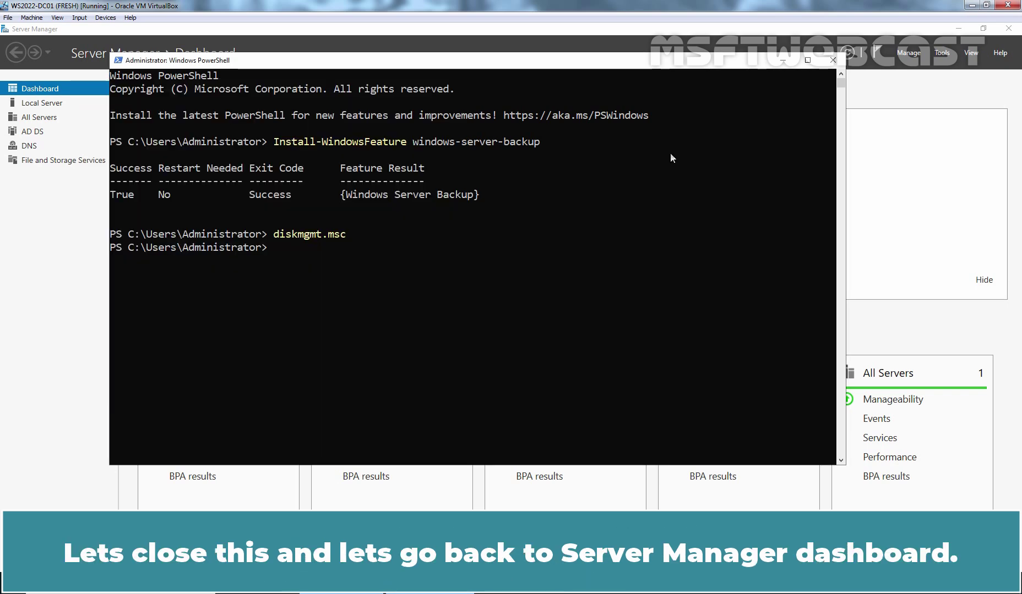
click(911, 91)
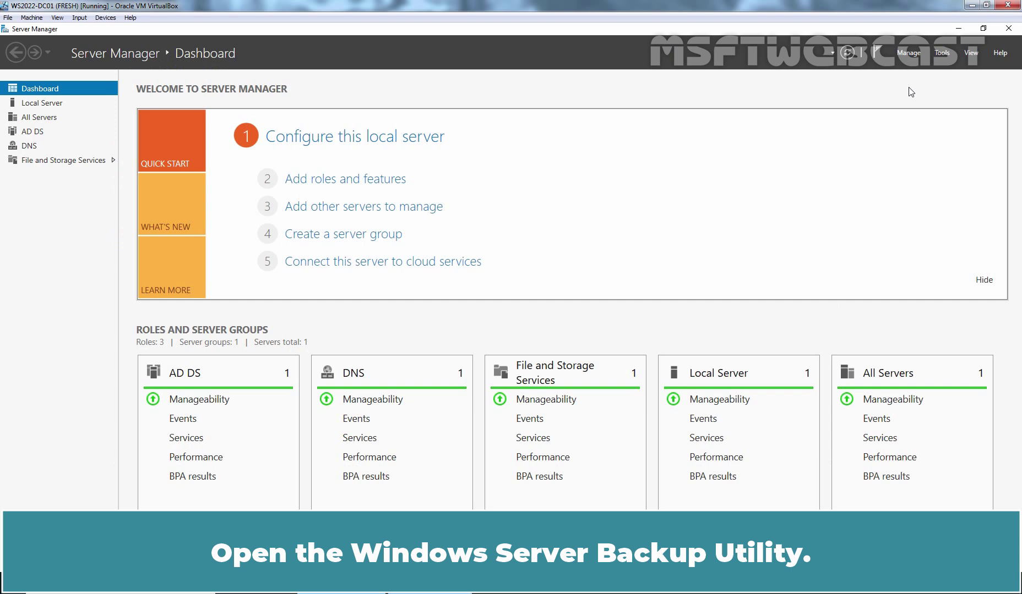
Step: Launch Windows Server Backup from Server Manager's Tools menu and view the empty Local Backup page
click(941, 53)
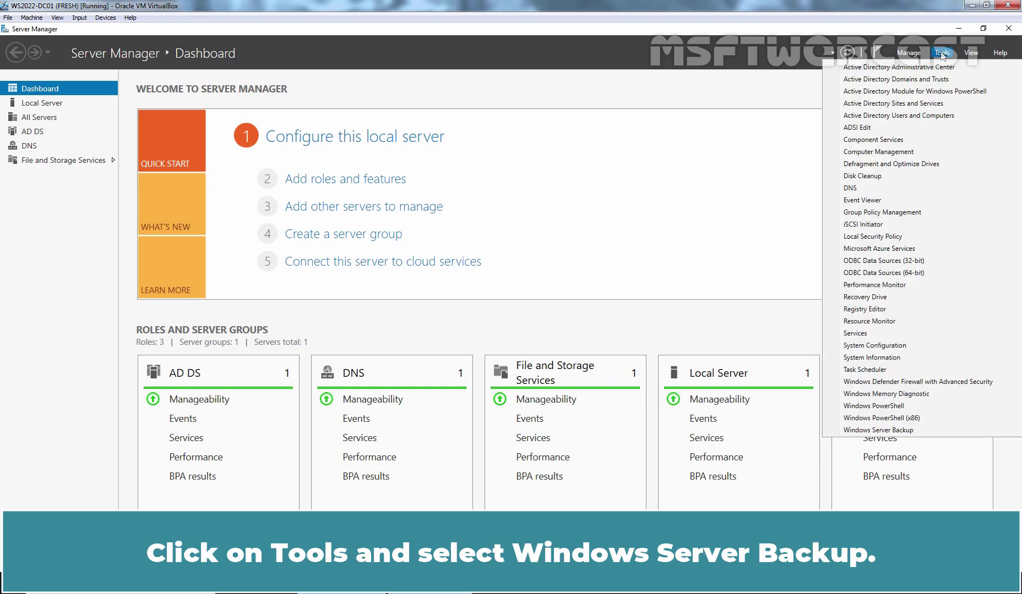
click(887, 431)
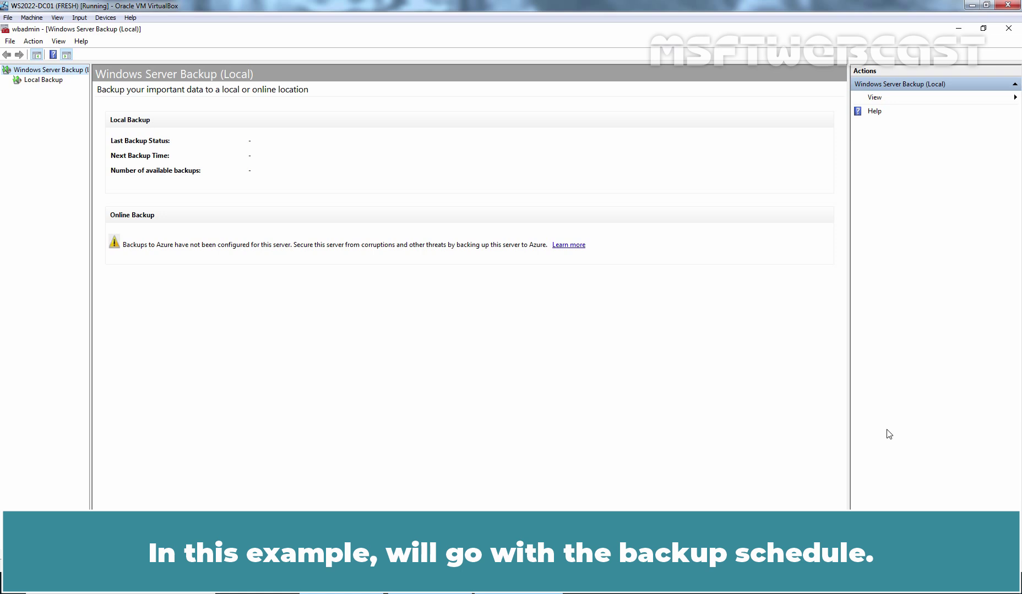
click(51, 81)
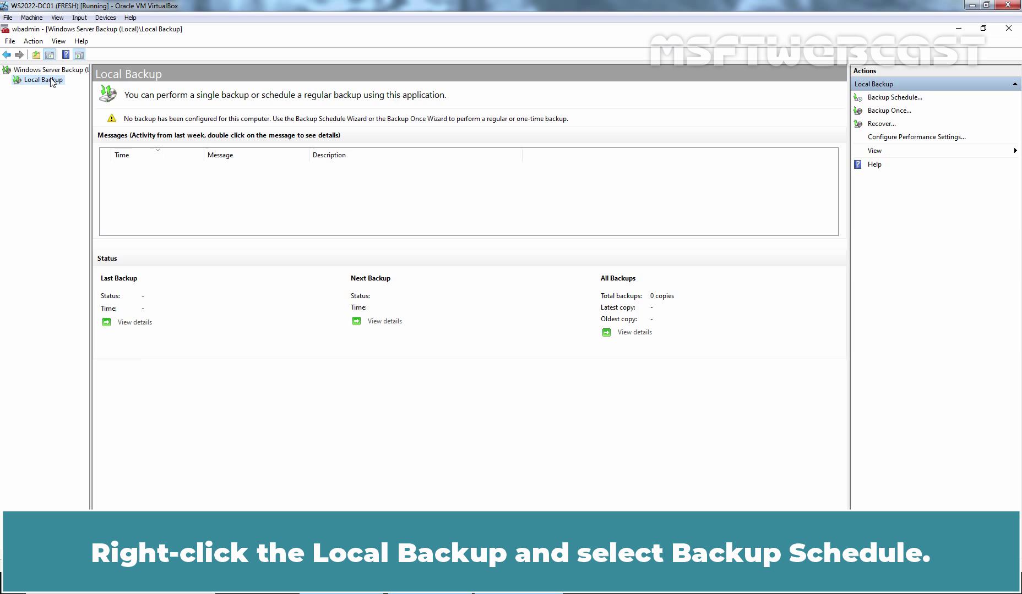
Step: Start the Backup Schedule wizard for Local Backup and choose a Custom configuration
right_click(51, 80)
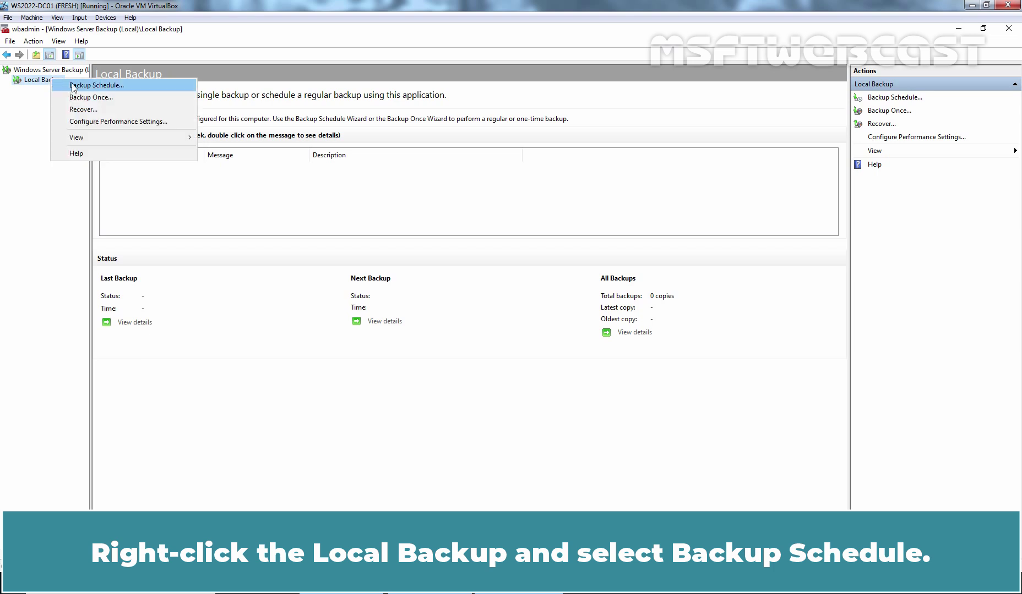
click(127, 85)
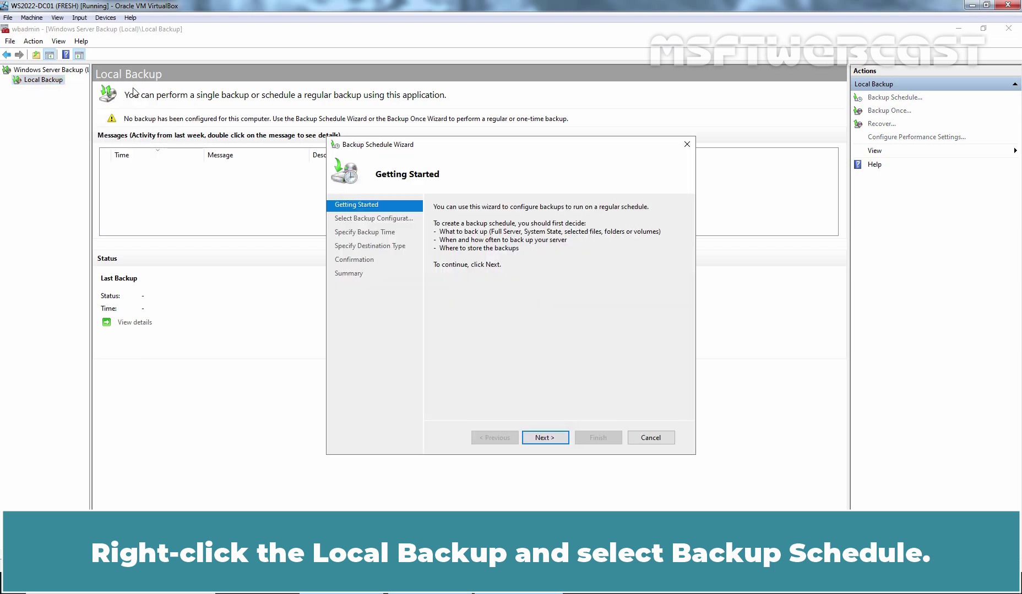
click(543, 440)
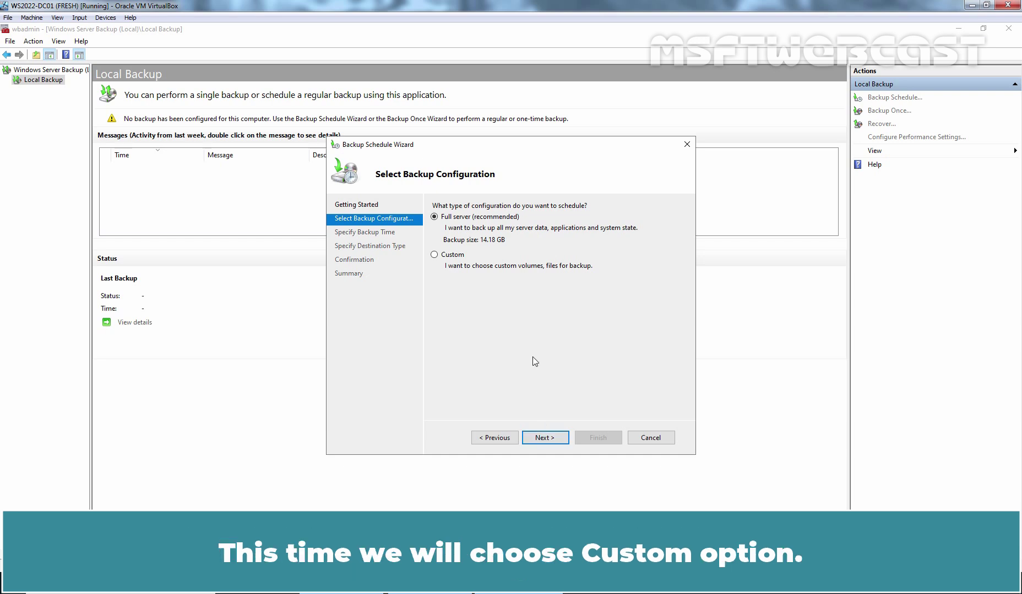
click(454, 255)
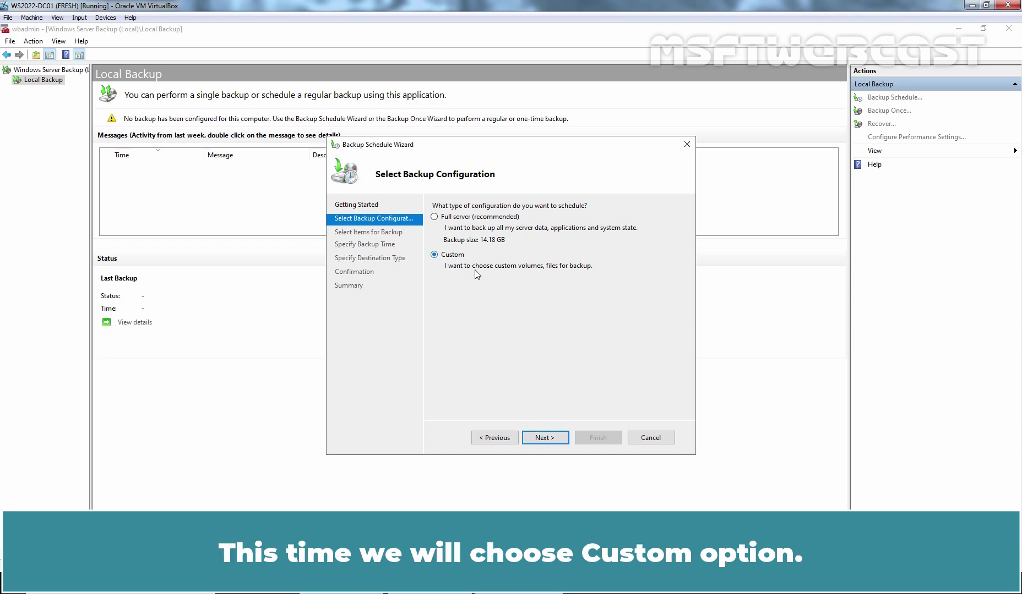
click(541, 439)
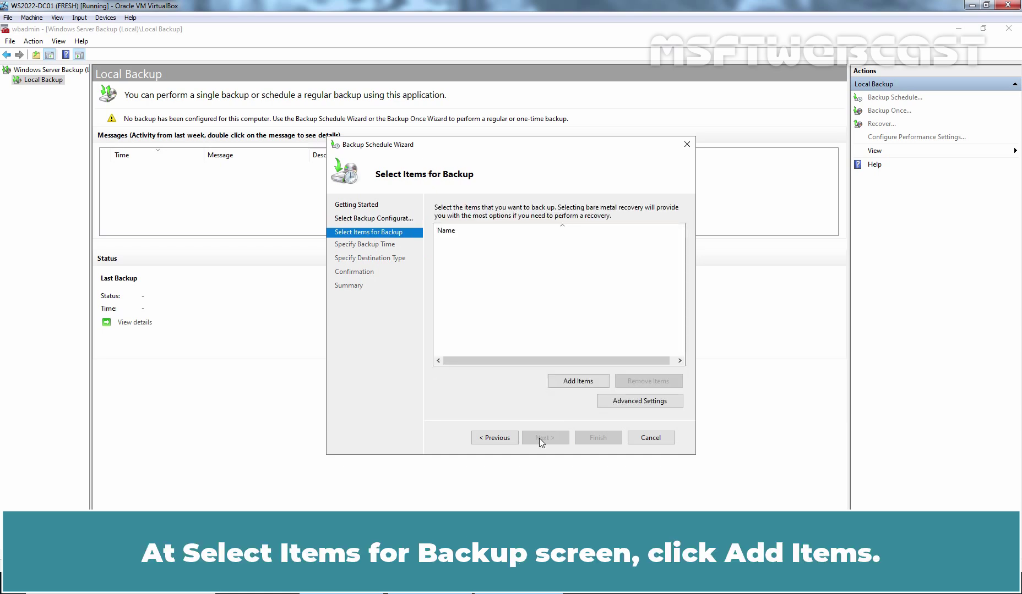
Step: Add Bare metal recovery to the backup items, bringing in system state, EFI partition and C:
click(577, 382)
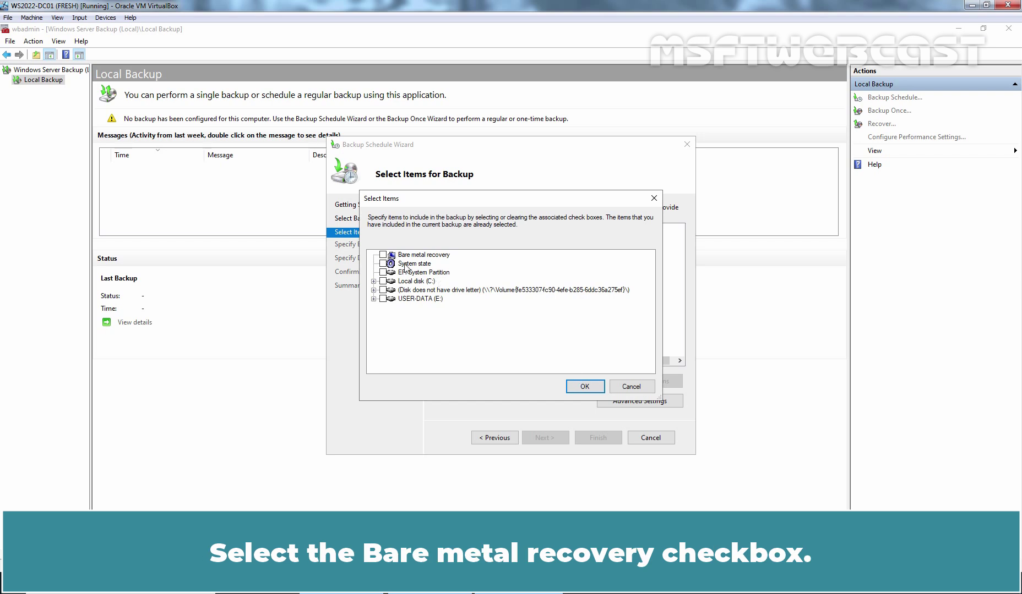
click(384, 255)
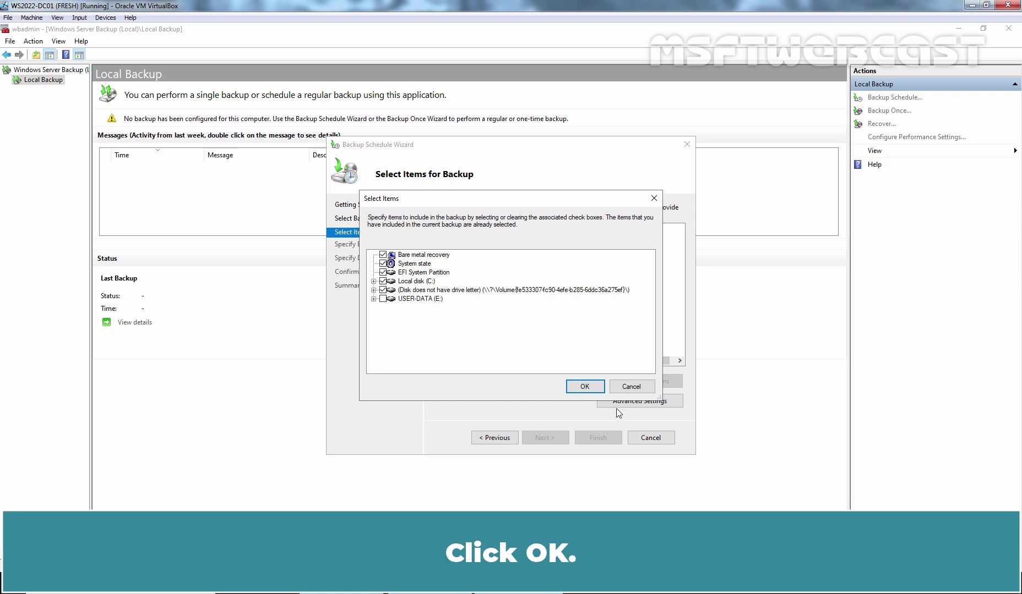
click(582, 383)
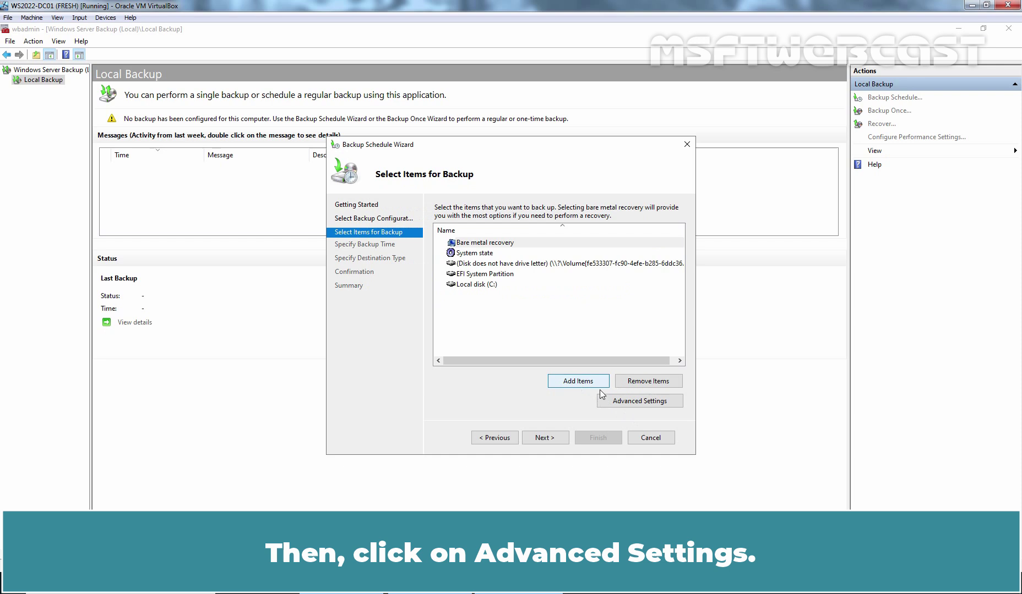
Step: Set the advanced backup settings to VSS full Backup
click(639, 402)
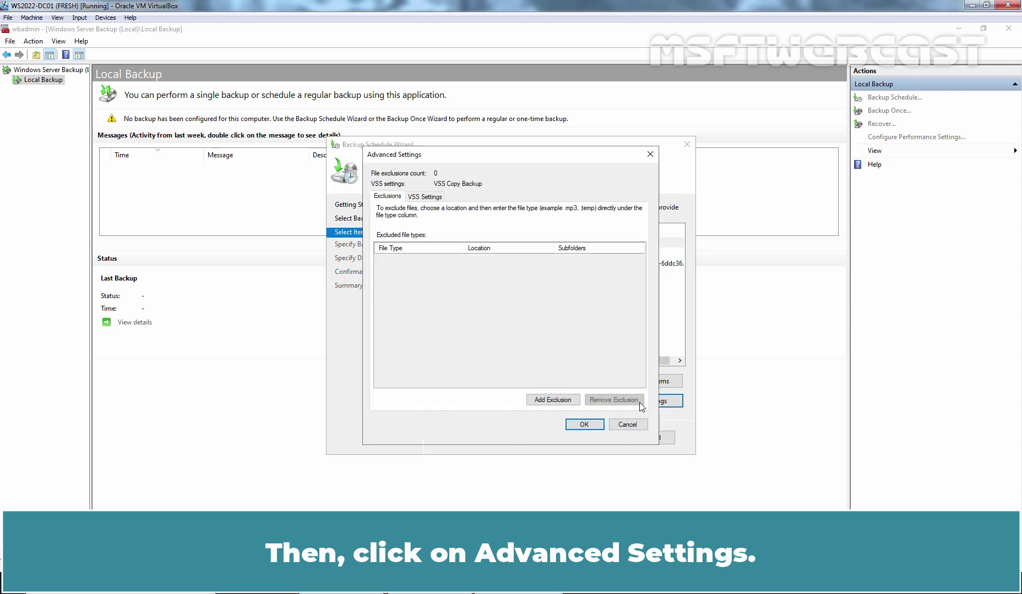
click(425, 199)
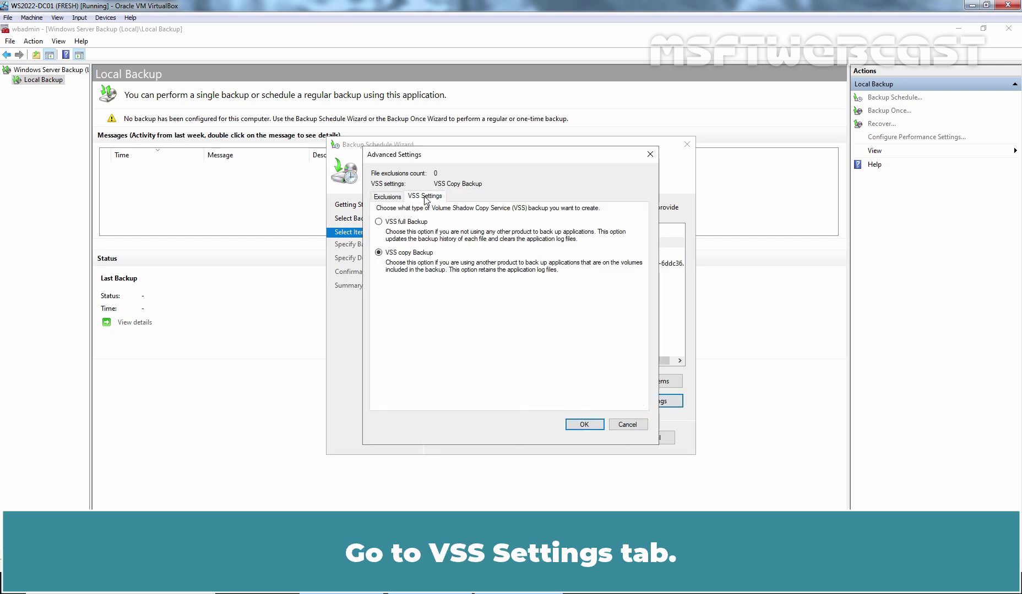
click(406, 222)
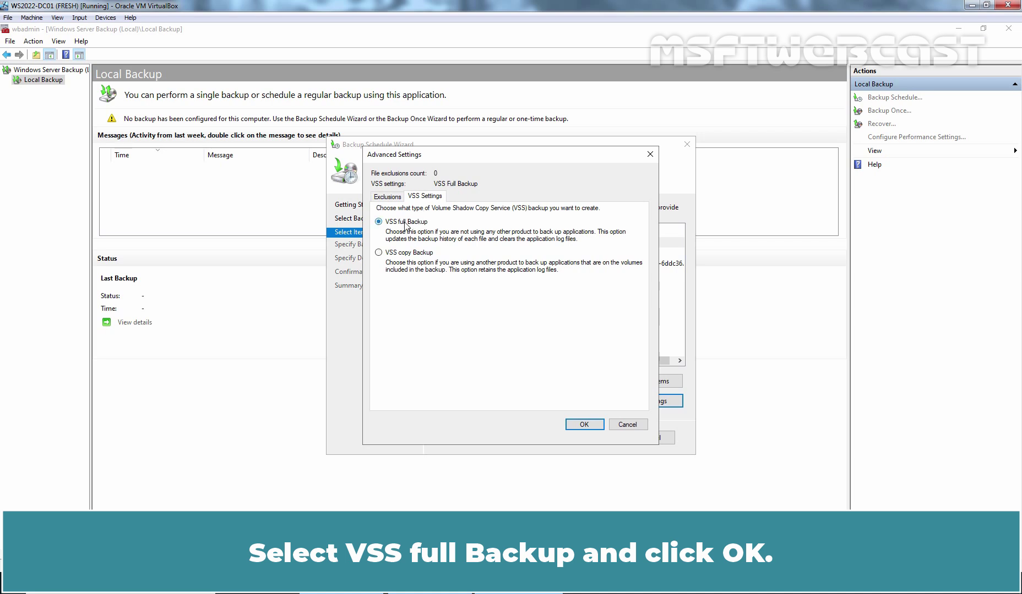
click(582, 425)
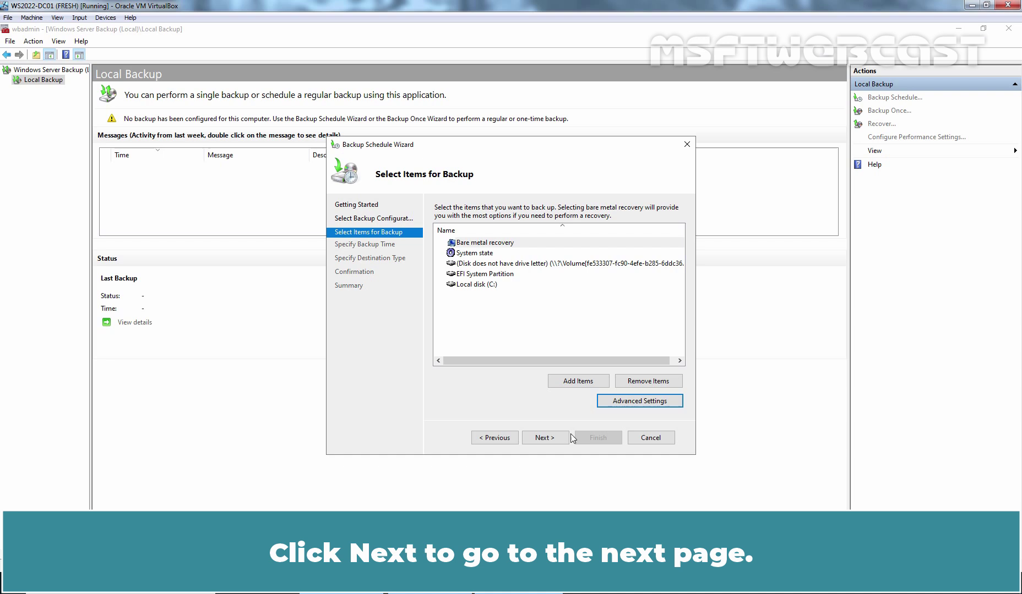
Step: Schedule the backup to run once a day at 11:00 PM
click(542, 438)
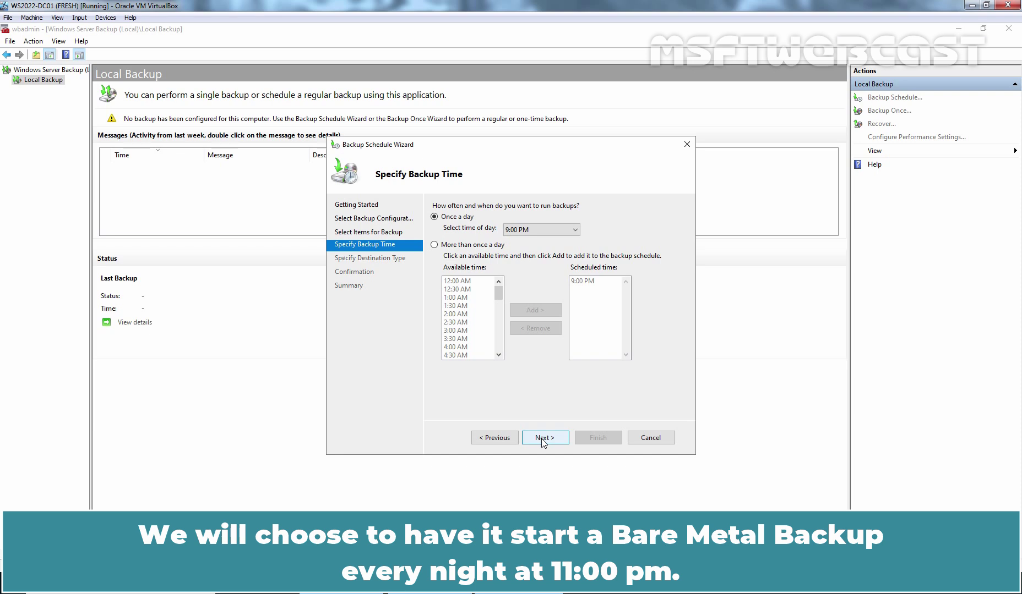
click(562, 232)
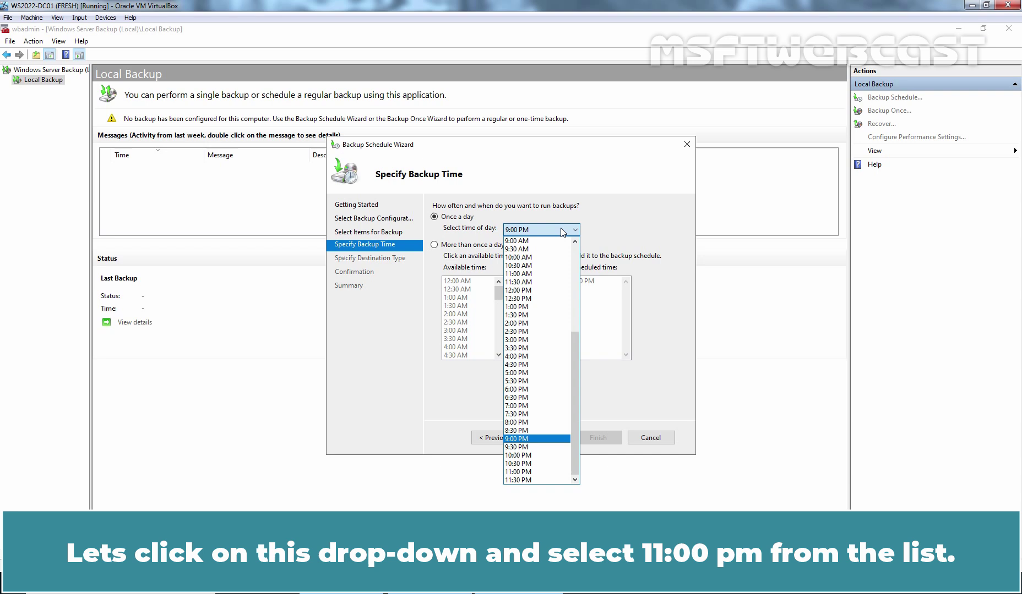
click(531, 471)
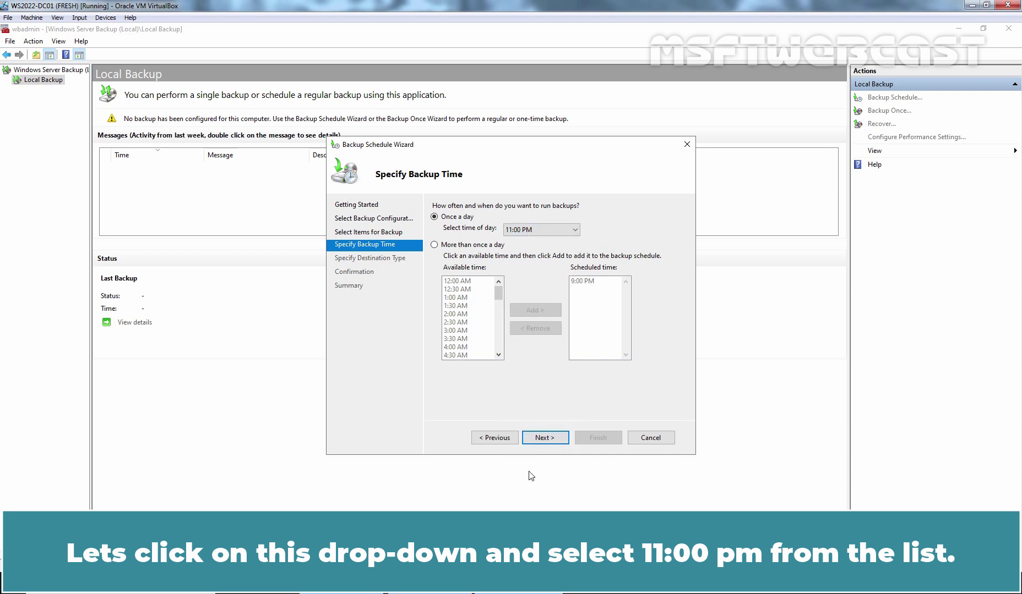
Step: Back up to a dedicated hard disk, selecting Disk 1, the 500 GB VBOX HARDDISK
click(545, 438)
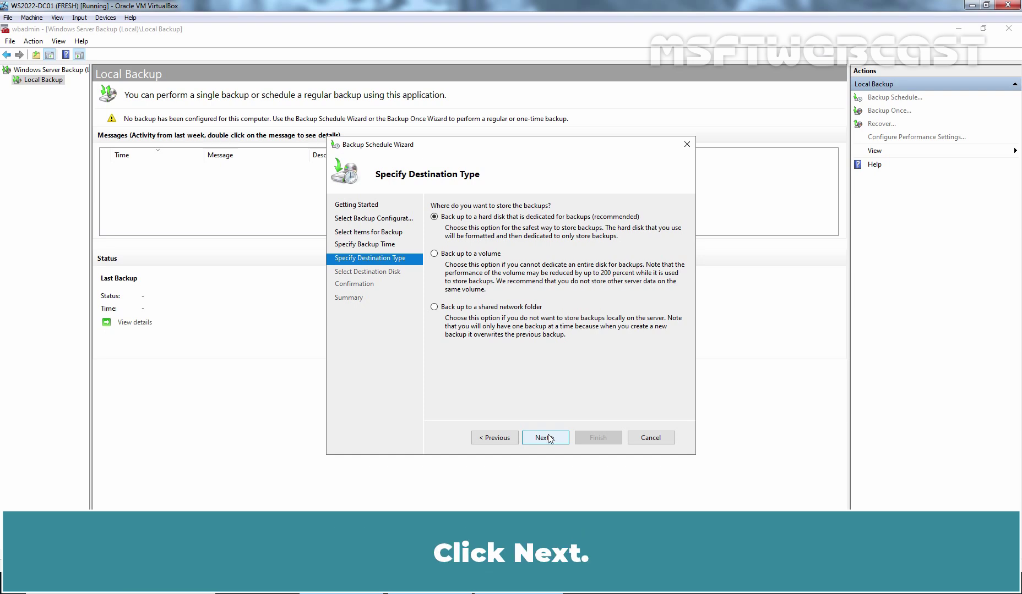
click(548, 438)
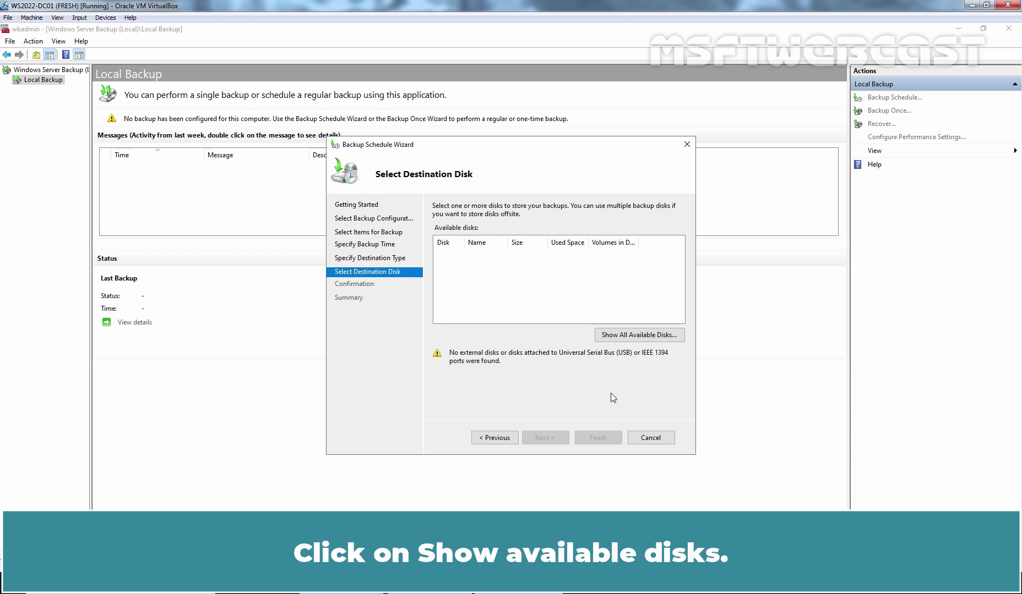
click(640, 336)
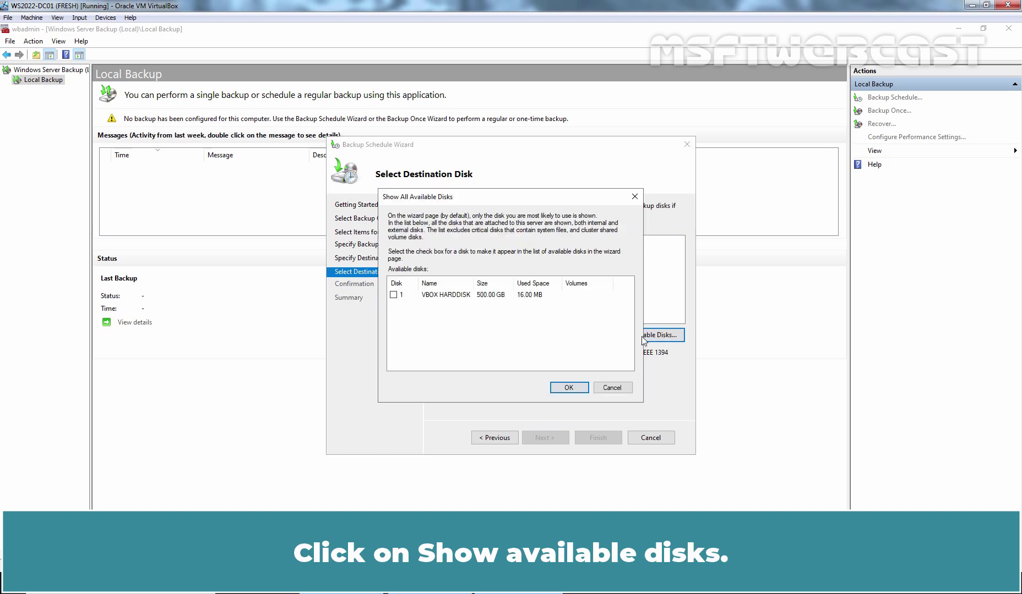
click(393, 295)
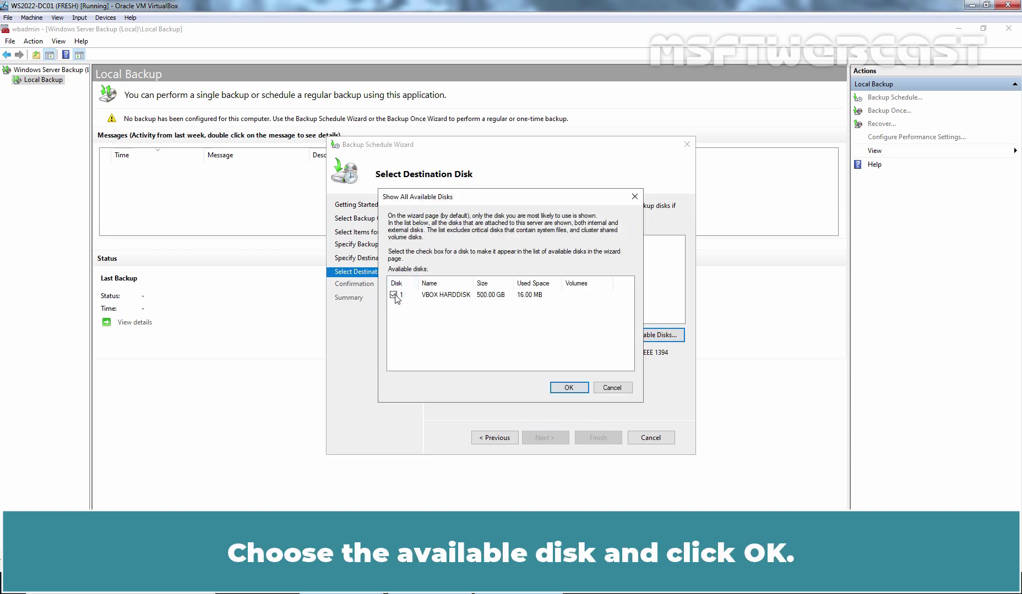
click(568, 387)
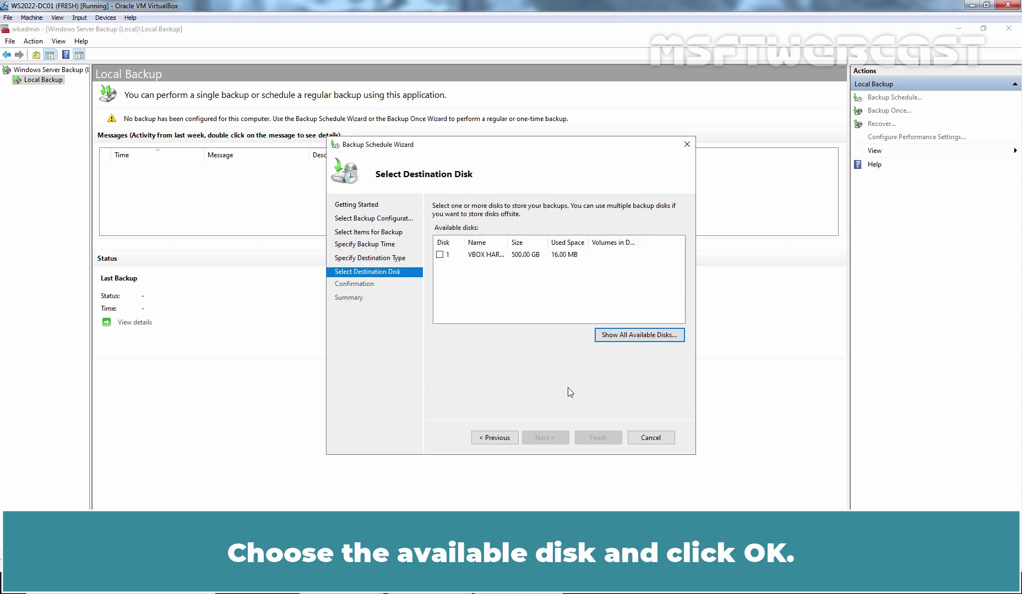
click(439, 255)
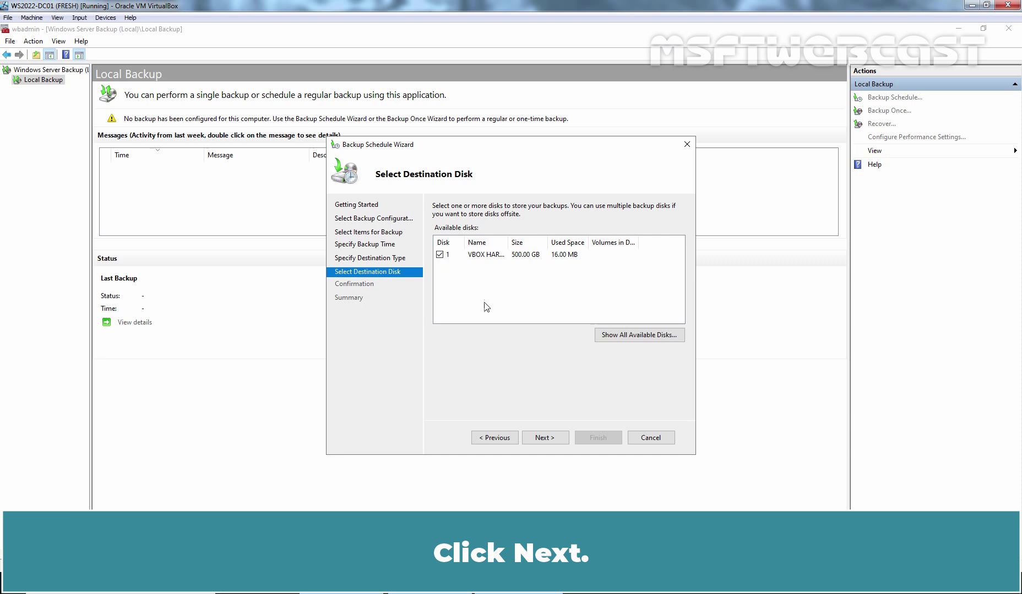
Step: Accept reformatting Disk 1 and finish creating the schedule, first run 4/19/2024 11:00 PM
click(545, 438)
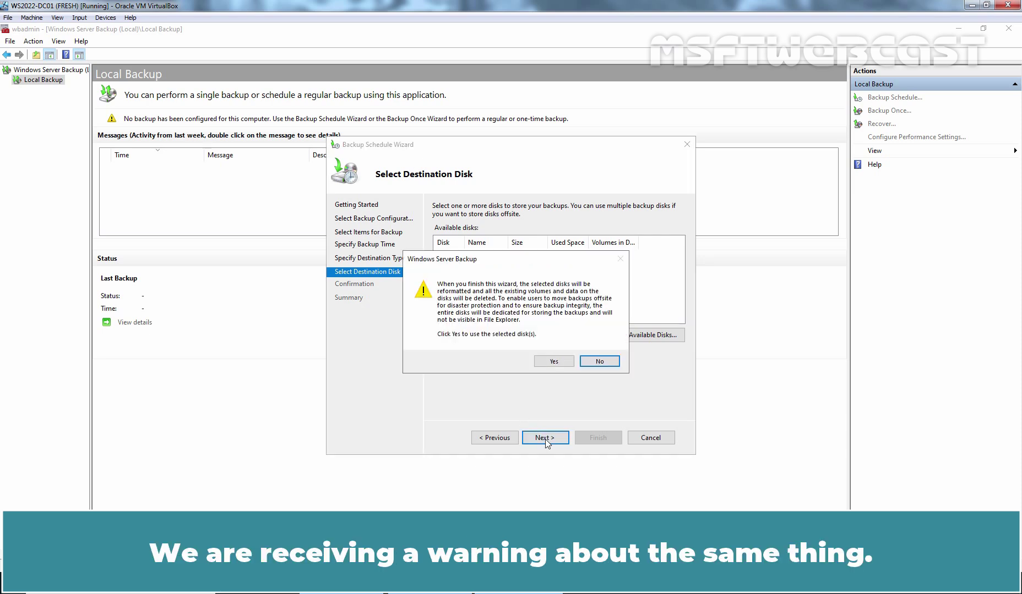
click(556, 364)
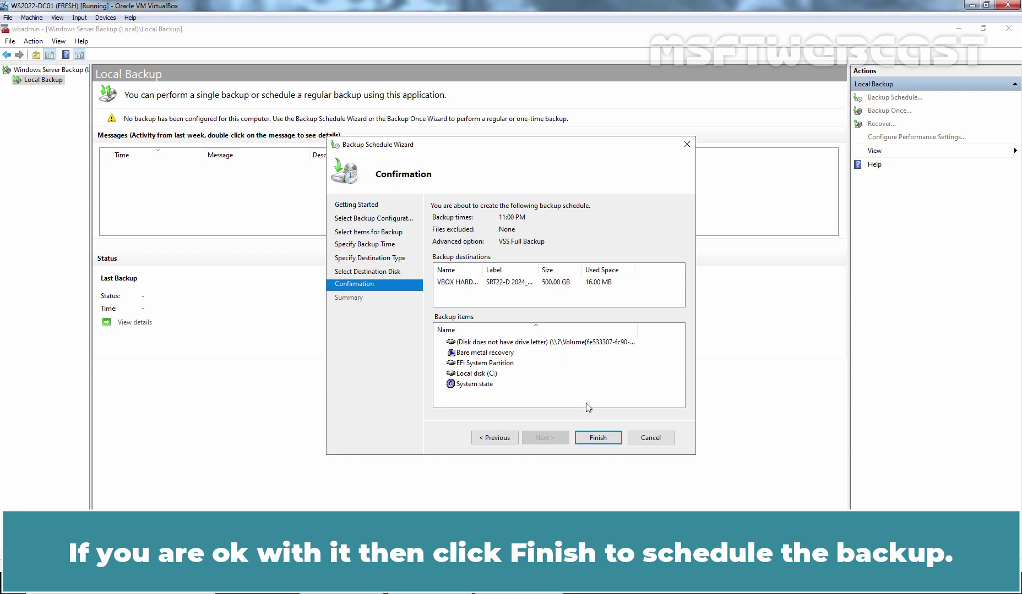
click(598, 441)
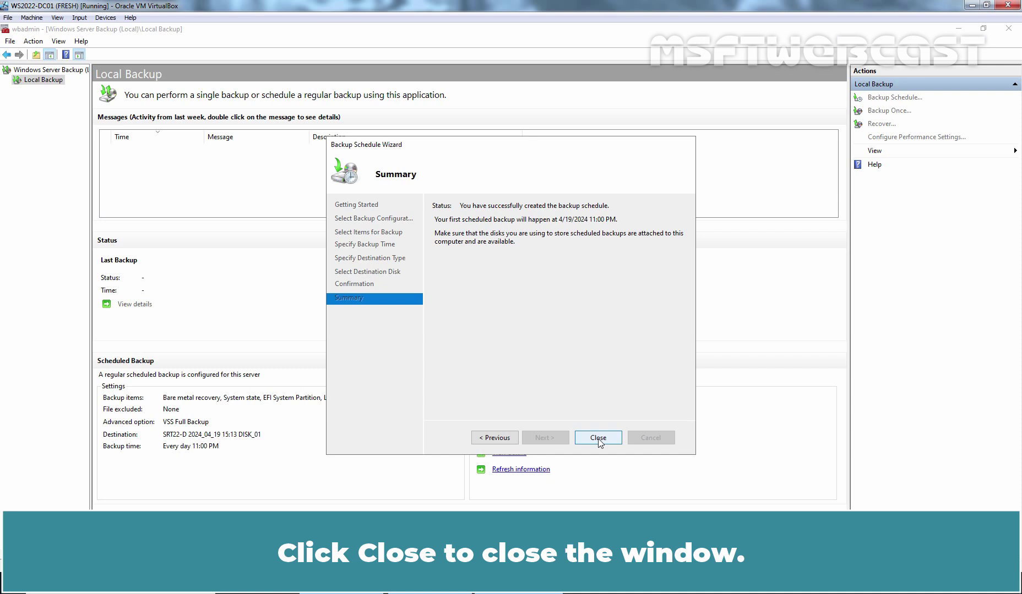
Step: Close the finished Backup Schedule Wizard and return to the Local Backup page
click(598, 438)
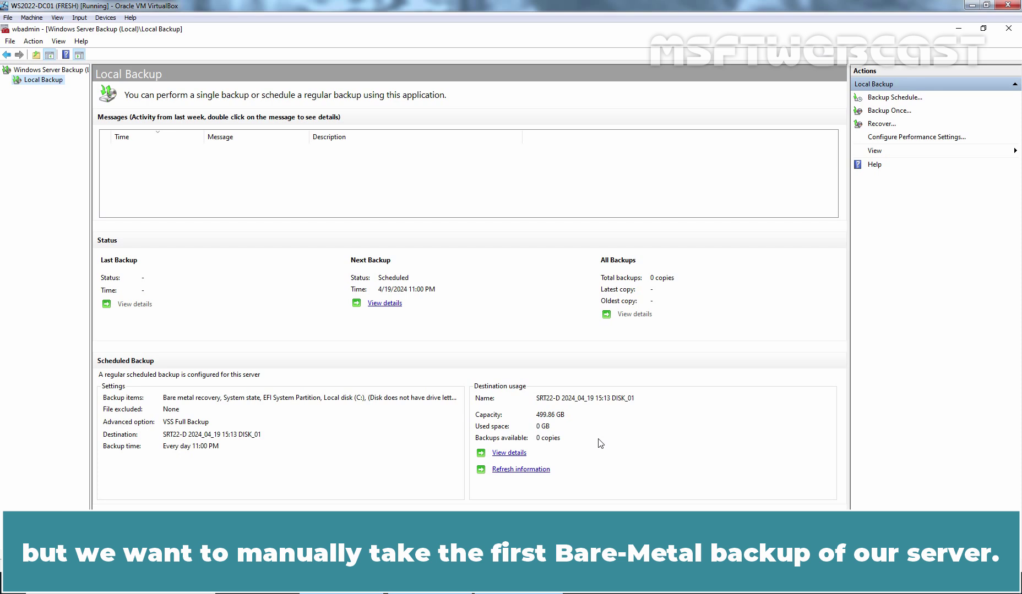
Step: Run Backup Once with the scheduled backup options, transferring 12.60 GB to the backup disk
click(901, 112)
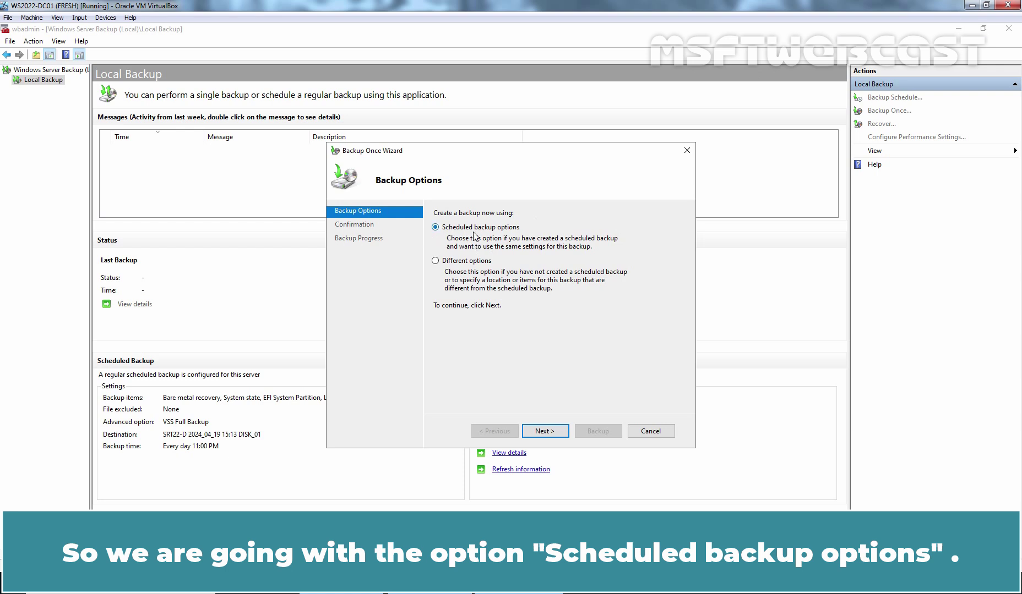
click(549, 431)
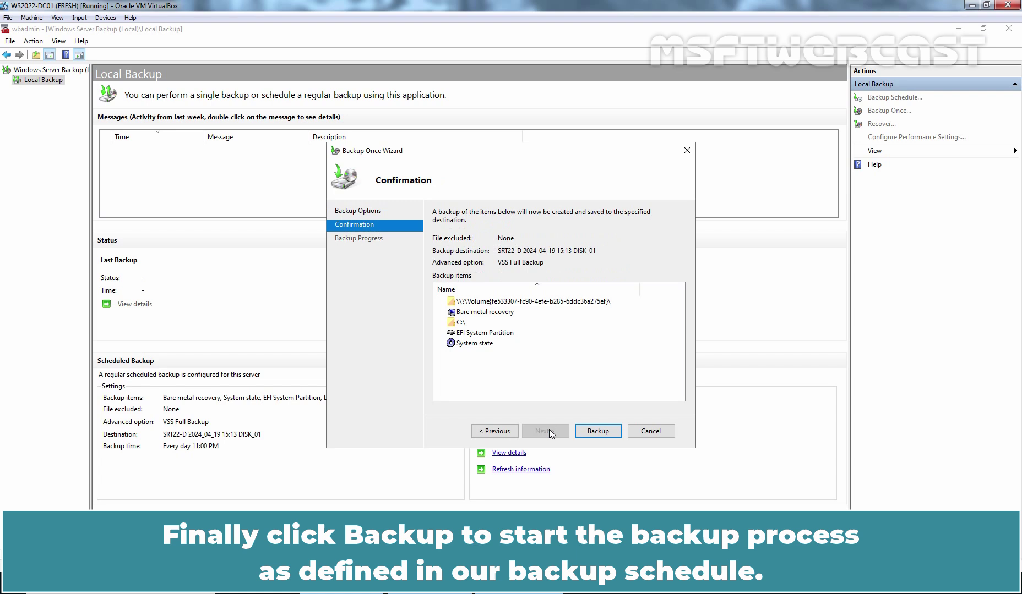
click(595, 432)
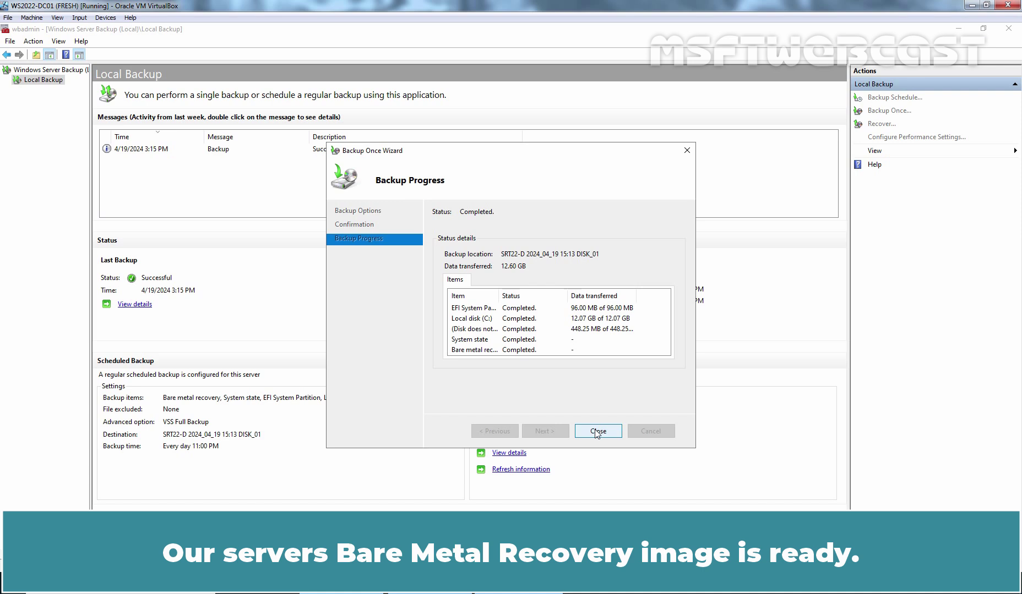
Step: Review Last Backup and All Backups details: one copy from 4/19/2024 3:15 PM, BMR and SSR Yes
click(597, 432)
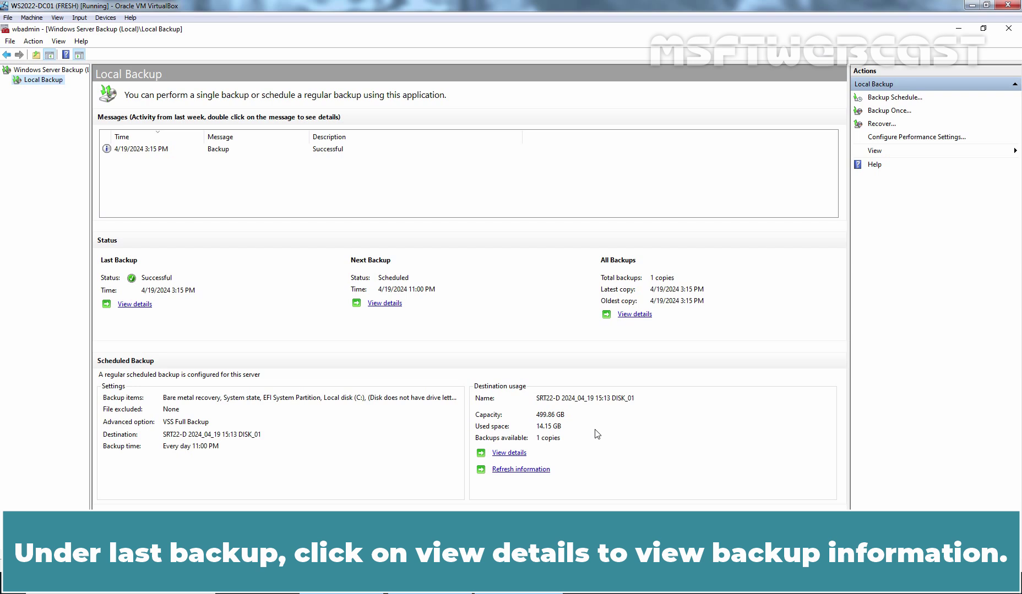
click(136, 306)
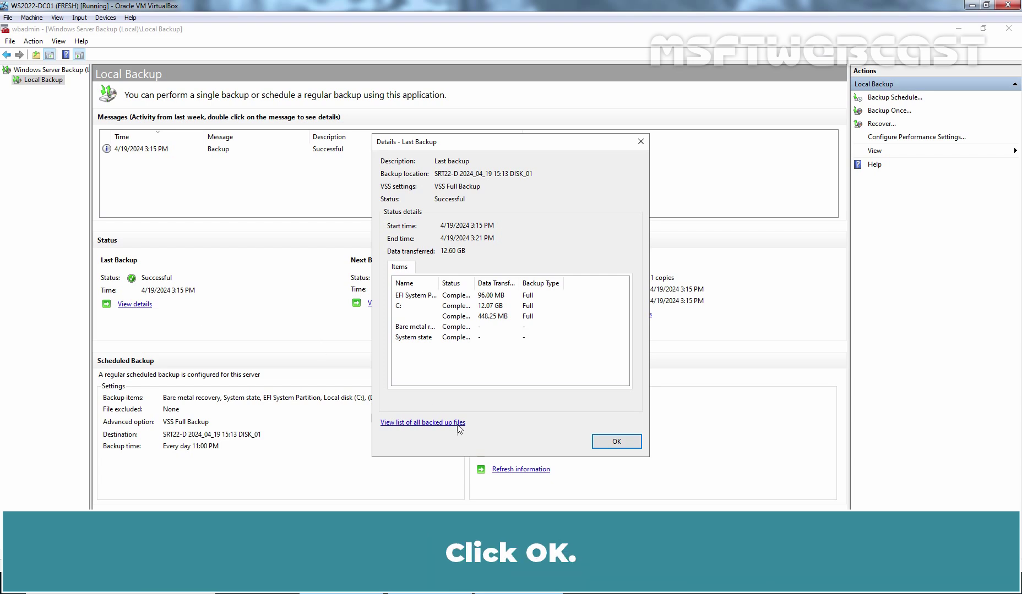
click(615, 443)
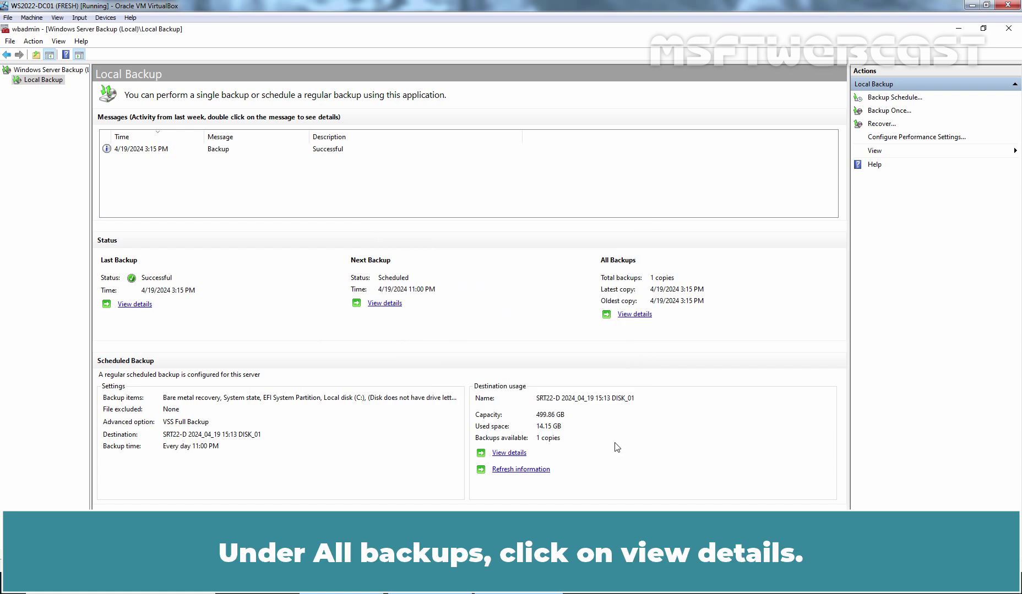
click(635, 316)
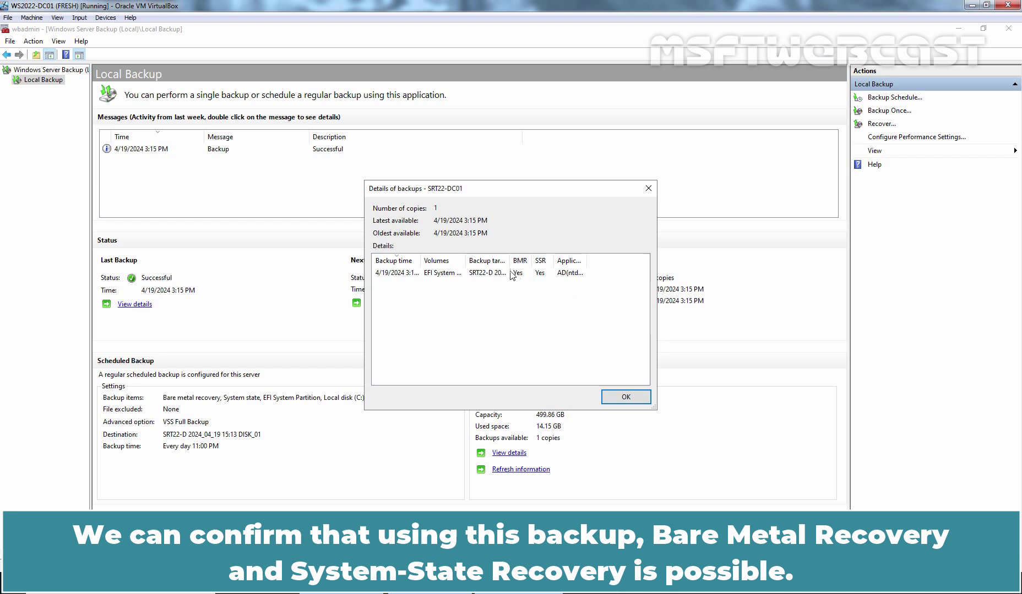